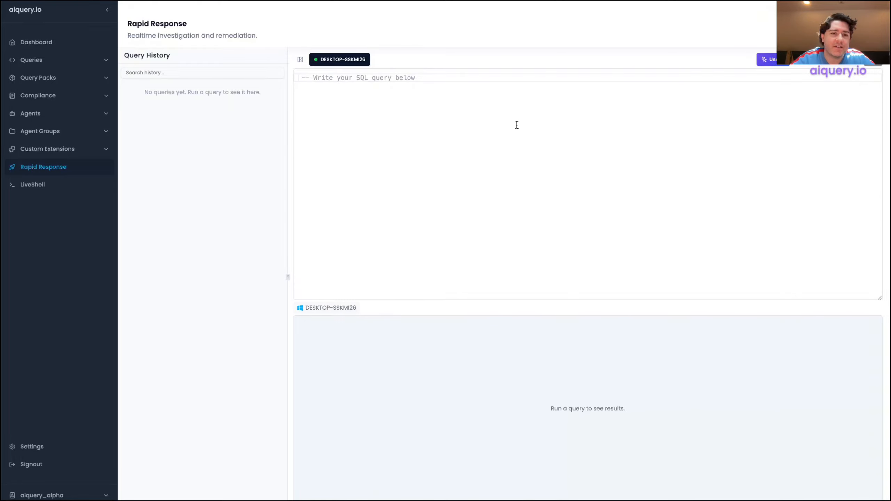
- Collapse the navigation sidebar, open the AI query assistant, and narrow the query history to widen the SQL editor
{"action": "left_click", "coordinate": [107, 9]}
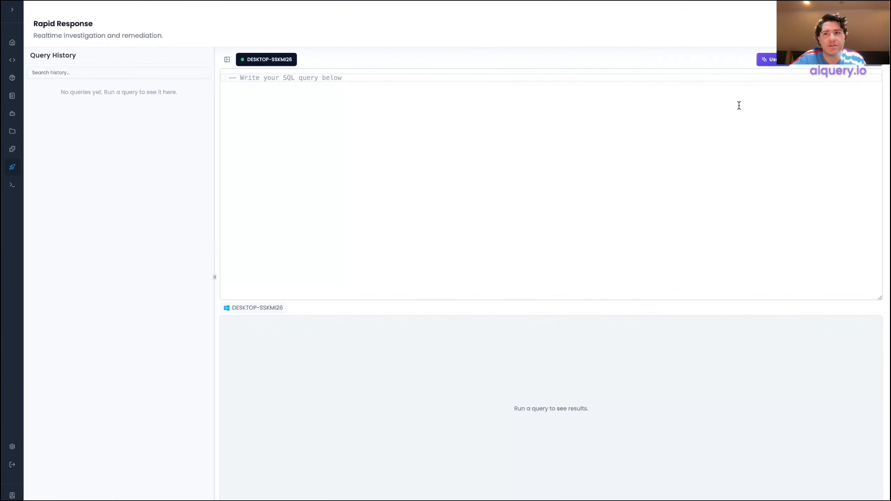
{"action": "left_click", "coordinate": [770, 60]}
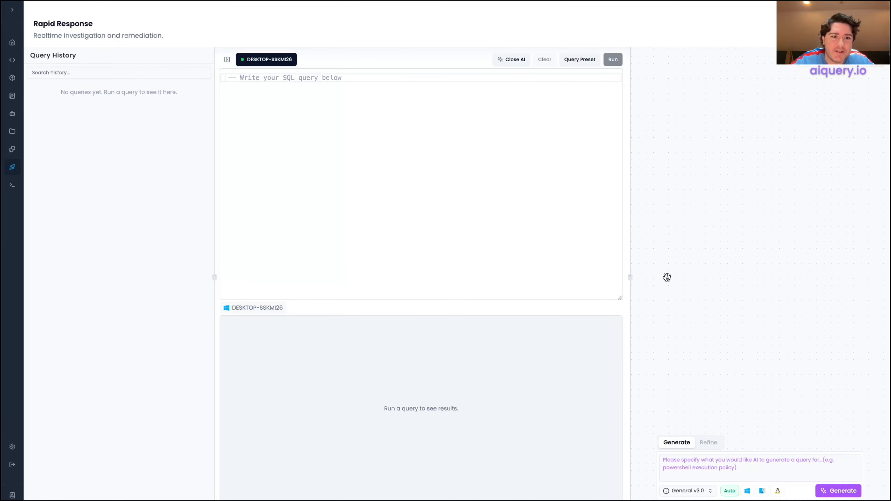
{"action": "left_click_drag", "start_coordinate": [214, 279], "coordinate": [134, 279]}
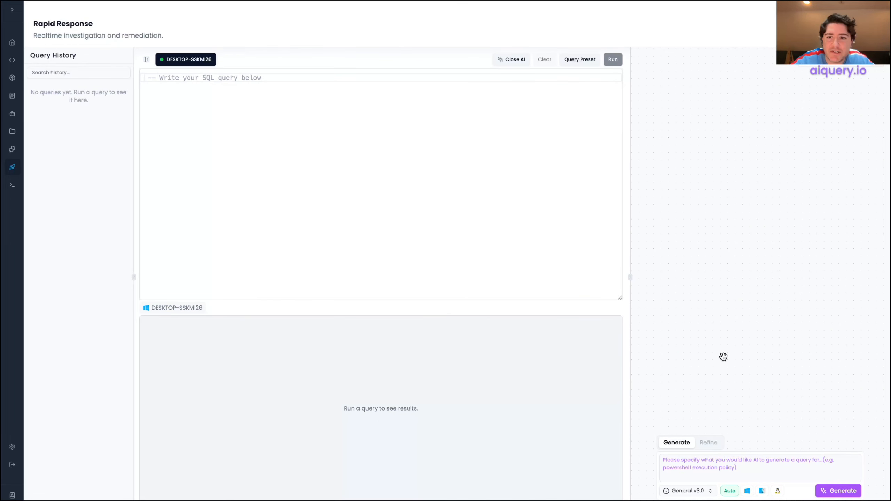
- Write the query "select * from users;" and run it on DESKTOP-SSKMI26
{"action": "left_click", "coordinate": [356, 126]}
{"action": "type", "text": "select * from users;"}
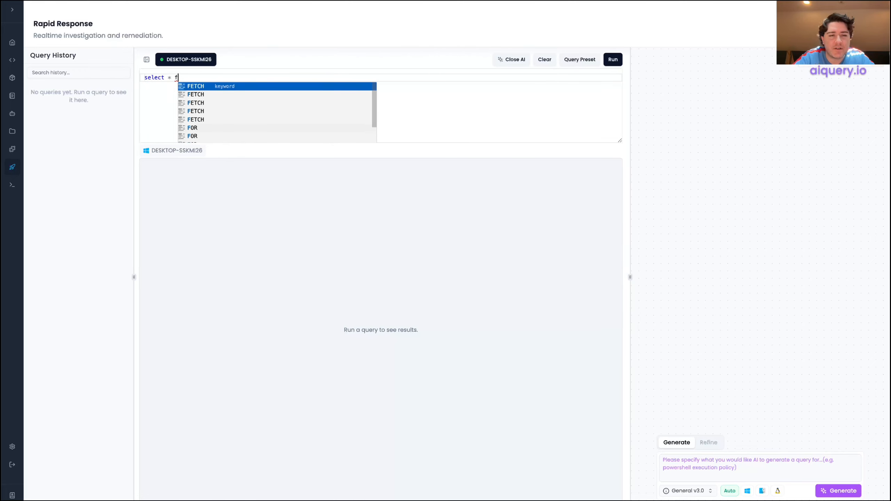
{"action": "left_click", "coordinate": [613, 59]}
{"action": "mouse_move", "coordinate": [80, 89]}
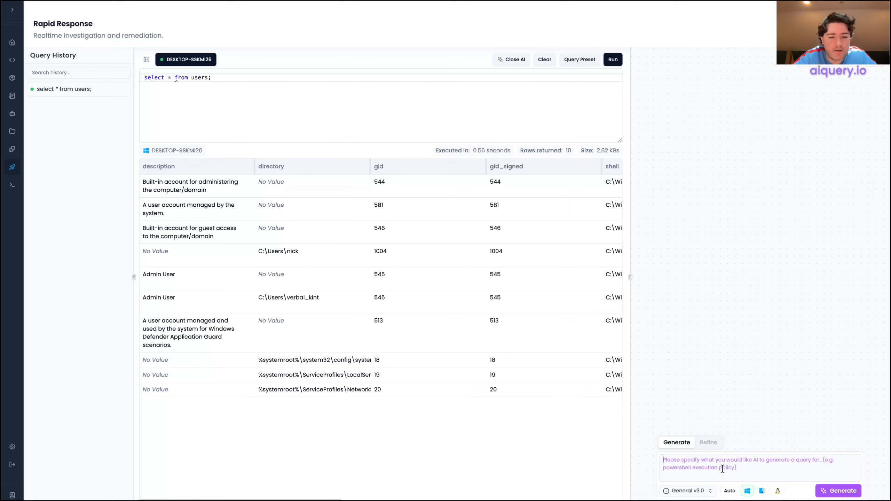
- Generate a Windows query with AI from the prompt "env variables" and accept its SQL into the editor
{"action": "type", "text": "env variables"}
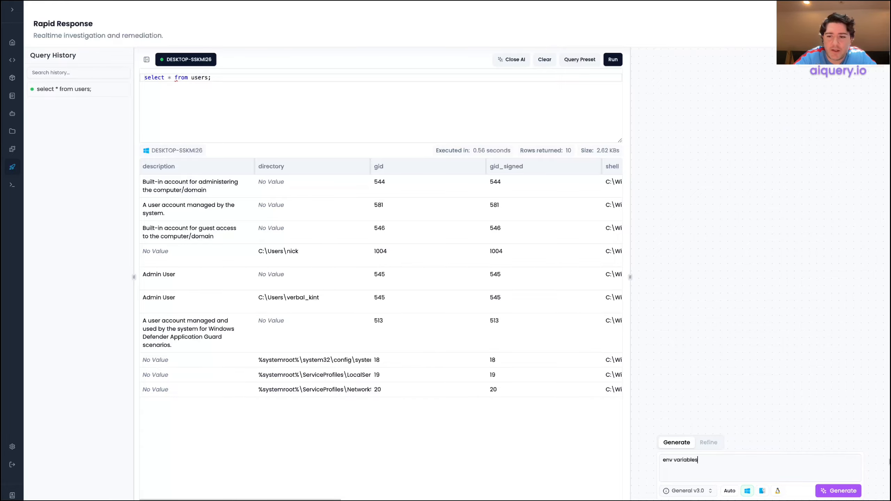
{"action": "left_click", "coordinate": [843, 495]}
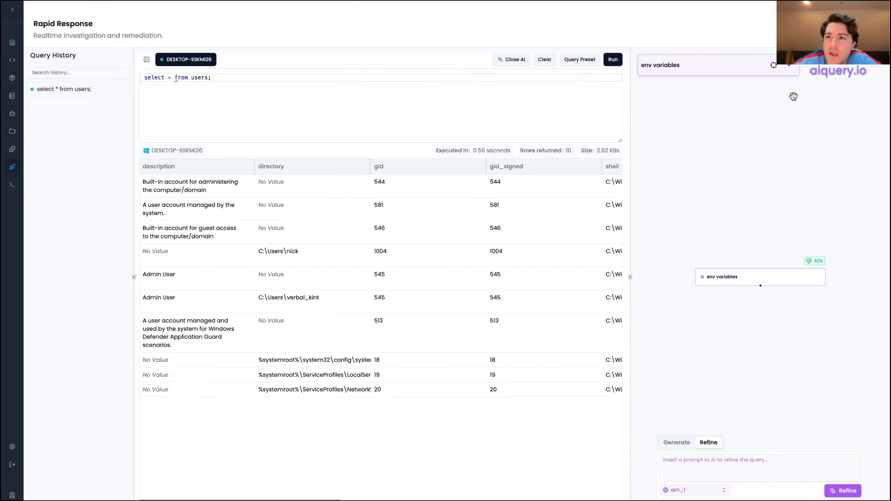
{"action": "left_click", "coordinate": [790, 69]}
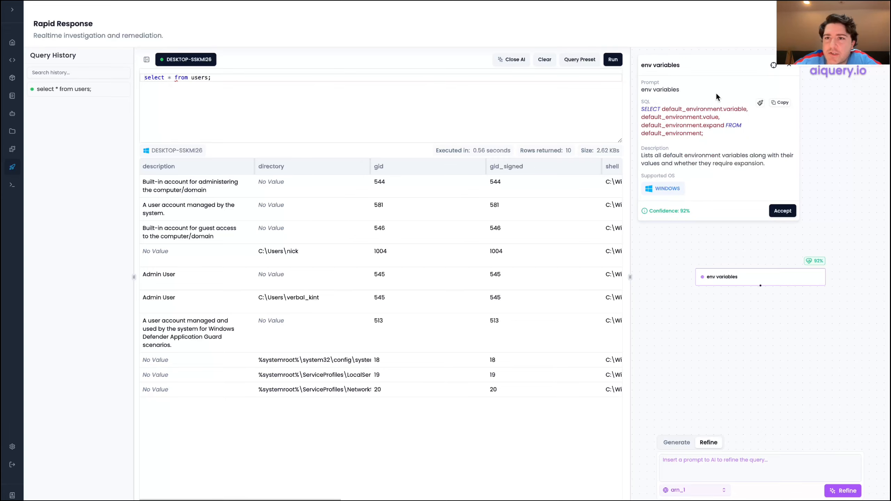
{"action": "left_click", "coordinate": [783, 210]}
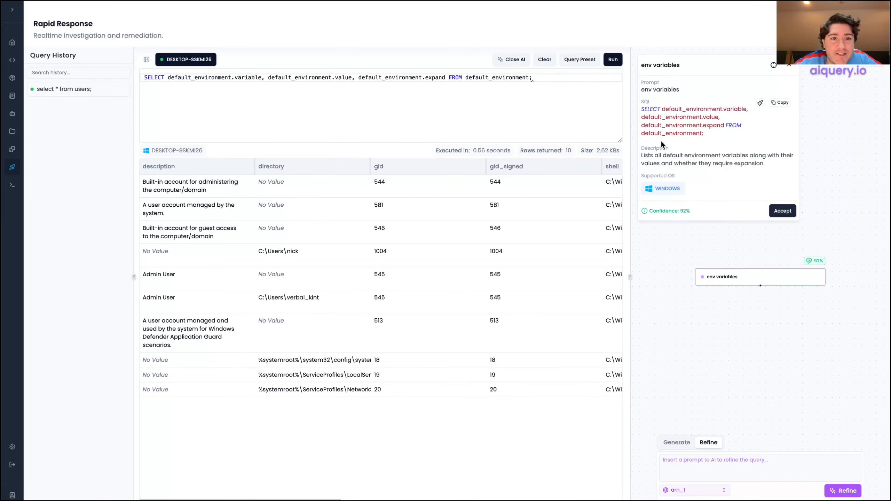
- Run the default_environment query and narrow the variable column so the expand column fits in the results
{"action": "left_click", "coordinate": [611, 62]}
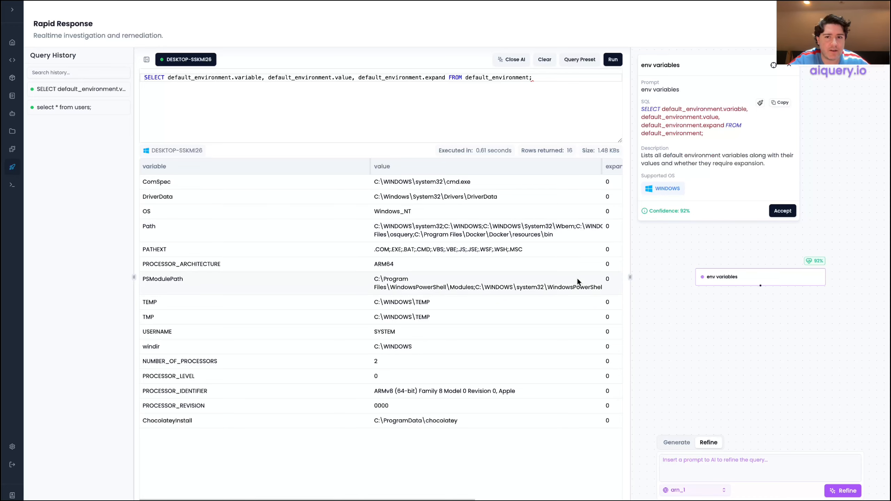
{"action": "left_click_drag", "start_coordinate": [369, 167], "coordinate": [307, 167]}
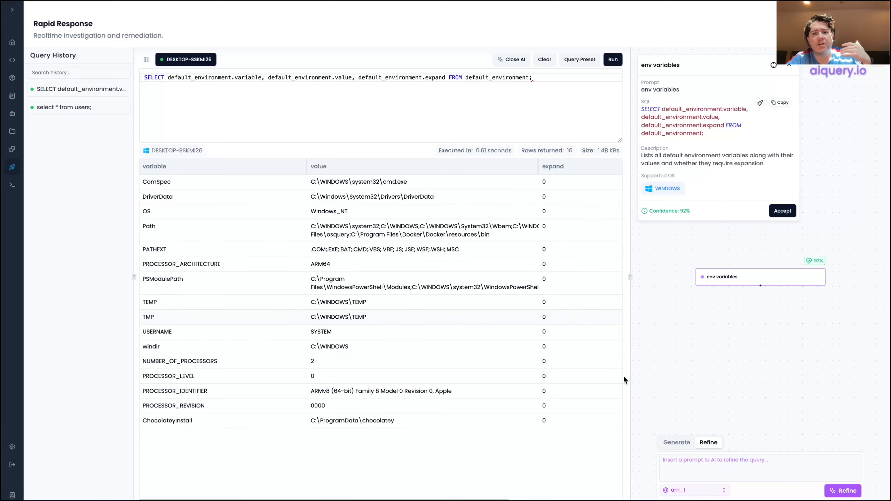
- Generate a new Windows query with AI from the prompt "per user env variables" and accept its SQL into the editor
{"action": "left_click", "coordinate": [675, 449]}
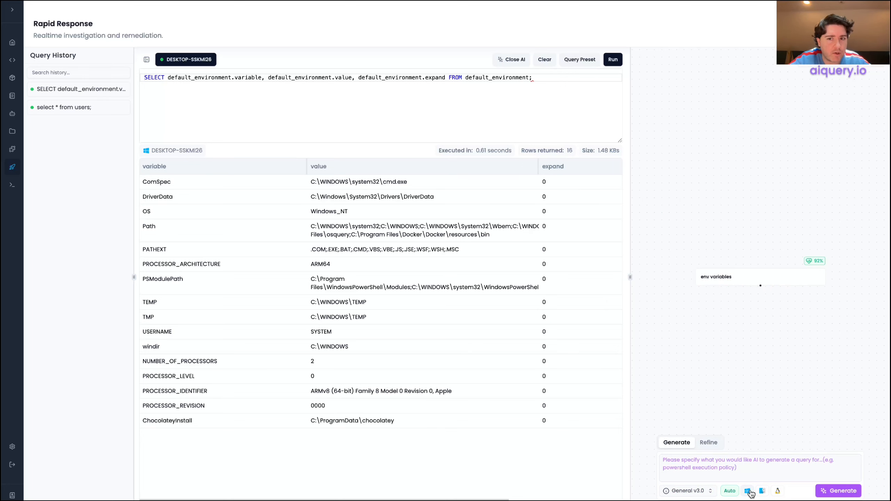
{"action": "left_click", "coordinate": [765, 468]}
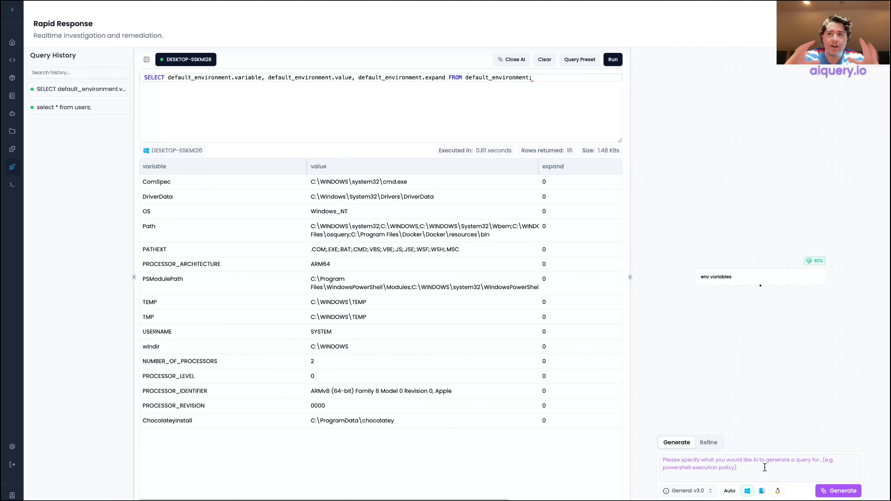
{"action": "type", "text": "p"}
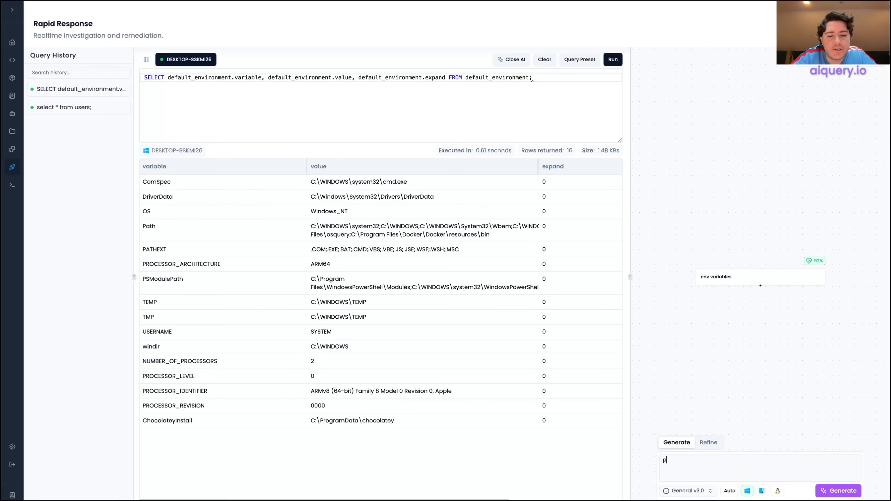
{"action": "type", "text": "er user env"}
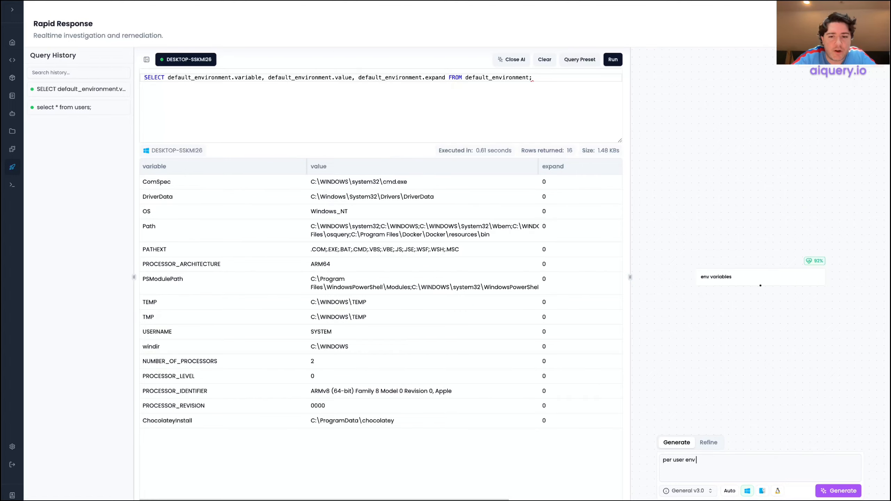
{"action": "type", "text": " variables"}
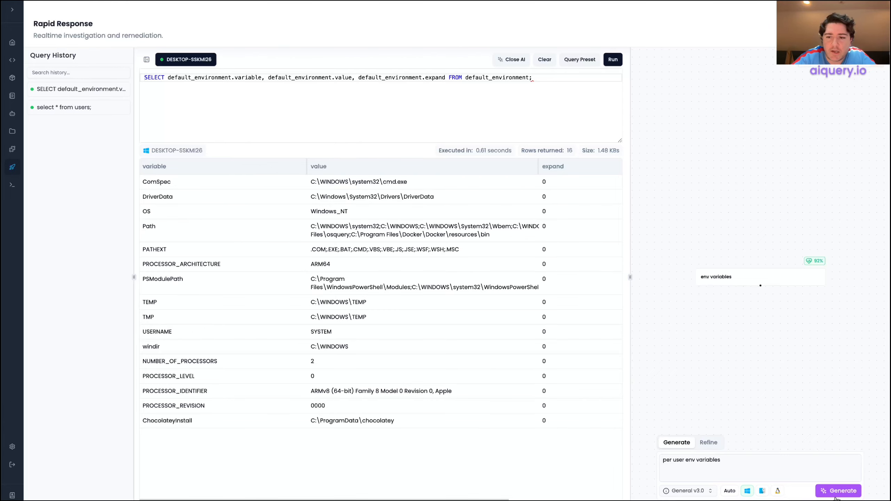
{"action": "left_click", "coordinate": [819, 490]}
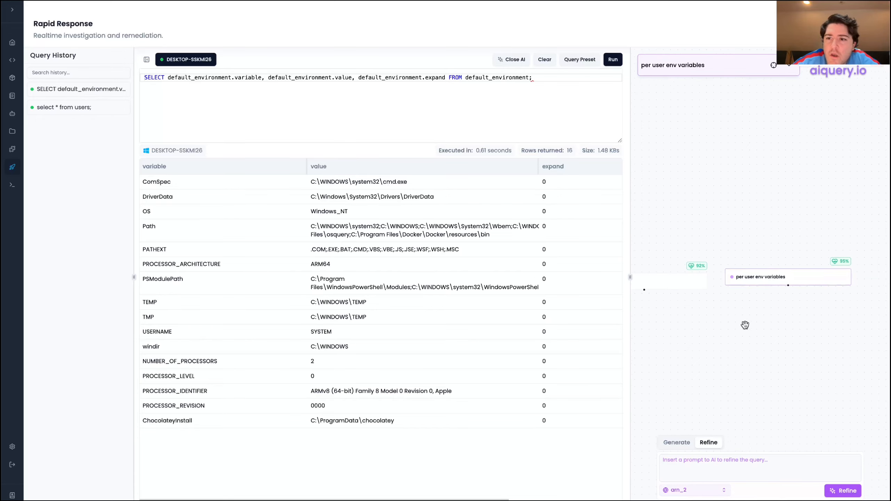
{"action": "left_click", "coordinate": [791, 69]}
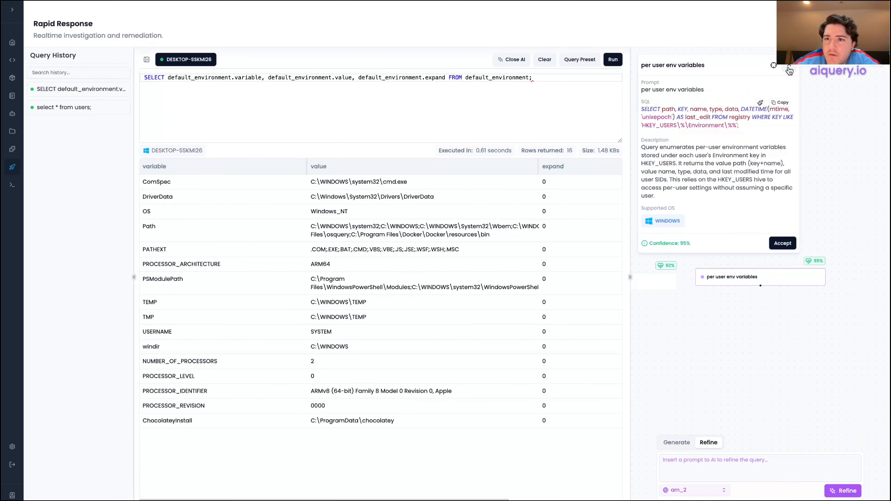
{"action": "left_click", "coordinate": [783, 243]}
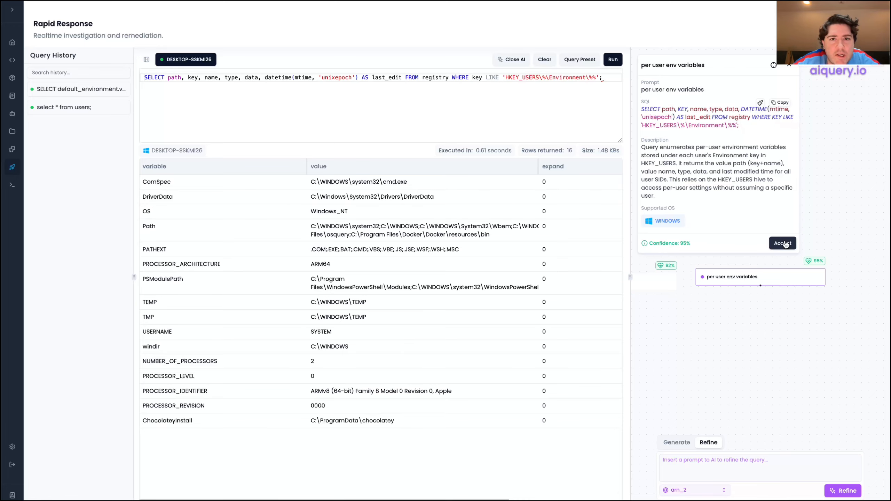
- Change the column in the registry query's WHERE clause to path and run the query
{"action": "double_click", "coordinate": [476, 78]}
{"action": "type", "text": "path"}
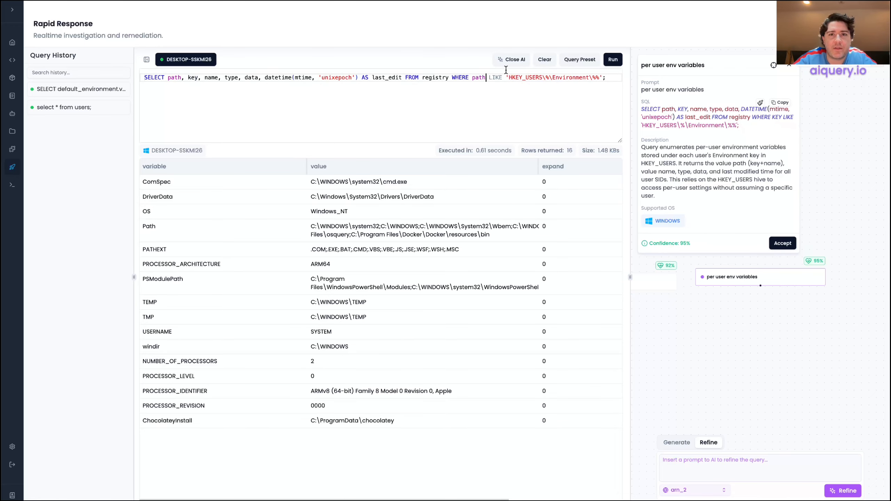
{"action": "left_click", "coordinate": [615, 61]}
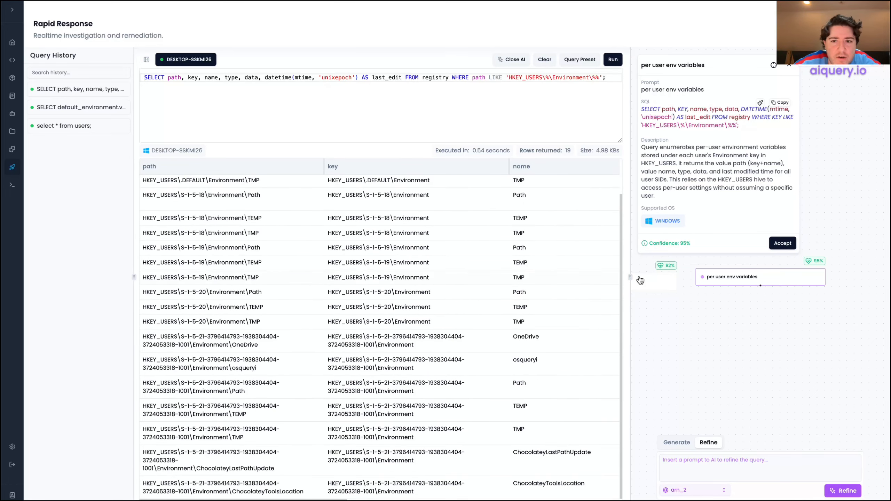
- Examine all columns of the per-user registry results with the query history hidden, then restore the history
{"action": "left_click", "coordinate": [146, 59]}
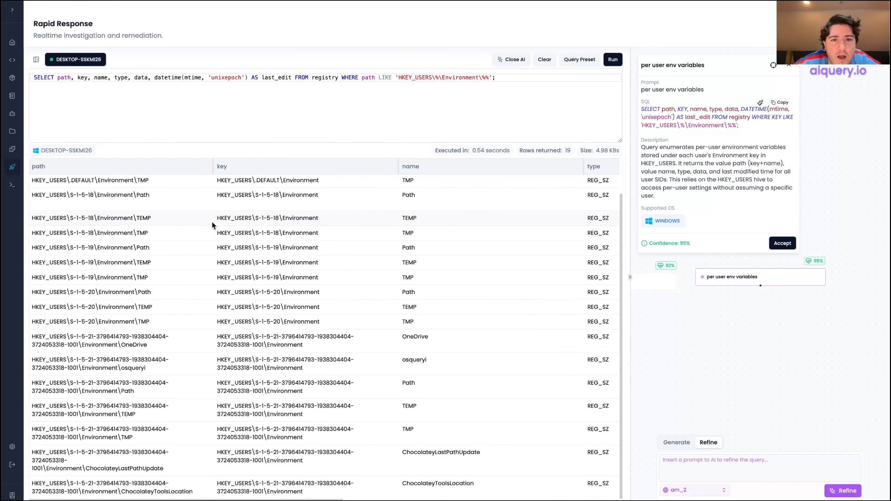
{"action": "scroll", "coordinate": [212, 221], "scroll_direction": "right", "scroll_amount": 10}
{"action": "scroll", "coordinate": [212, 220], "scroll_direction": "left", "scroll_amount": 10}
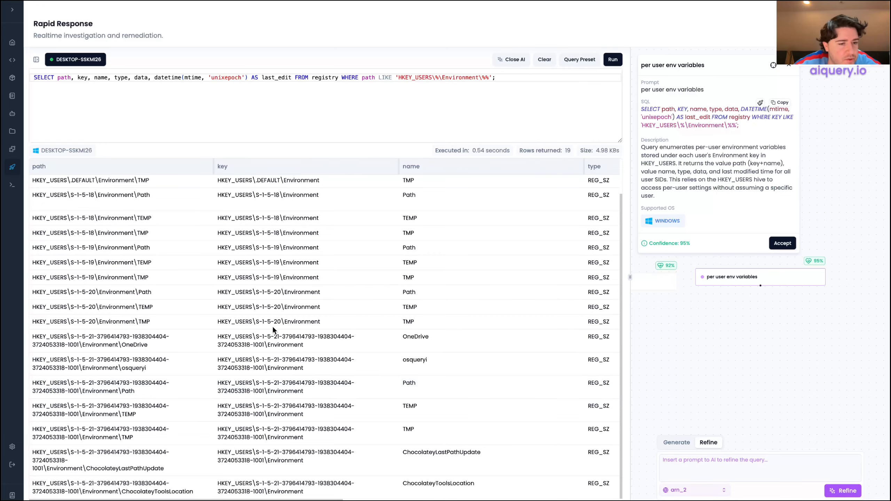
{"action": "left_click", "coordinate": [36, 59]}
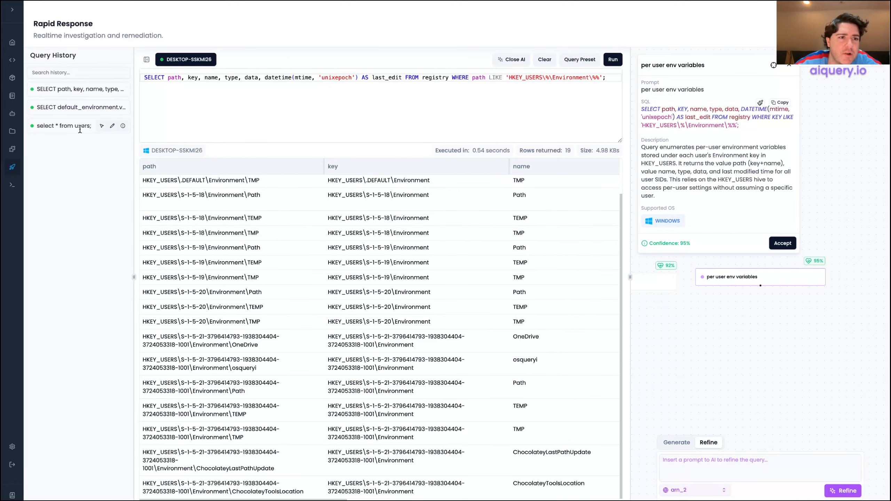
- Reopen the "select * from users;" results from the query history and examine the username and uuid columns
{"action": "left_click", "coordinate": [102, 126]}
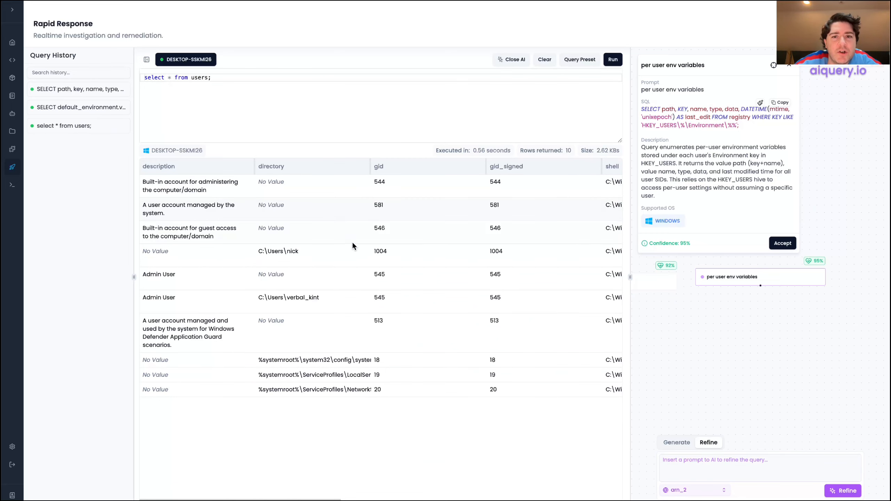
{"action": "scroll", "coordinate": [352, 243], "scroll_direction": "right", "scroll_amount": 10}
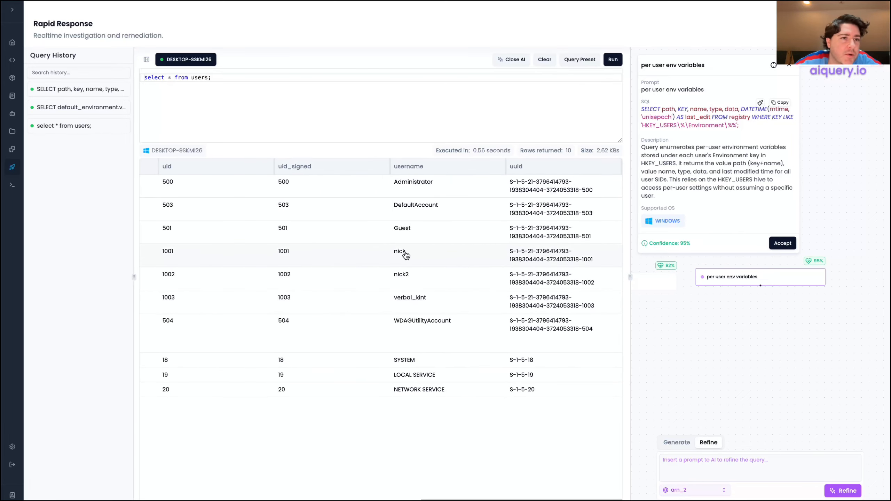
{"action": "scroll", "coordinate": [445, 268], "scroll_direction": "left", "scroll_amount": 10}
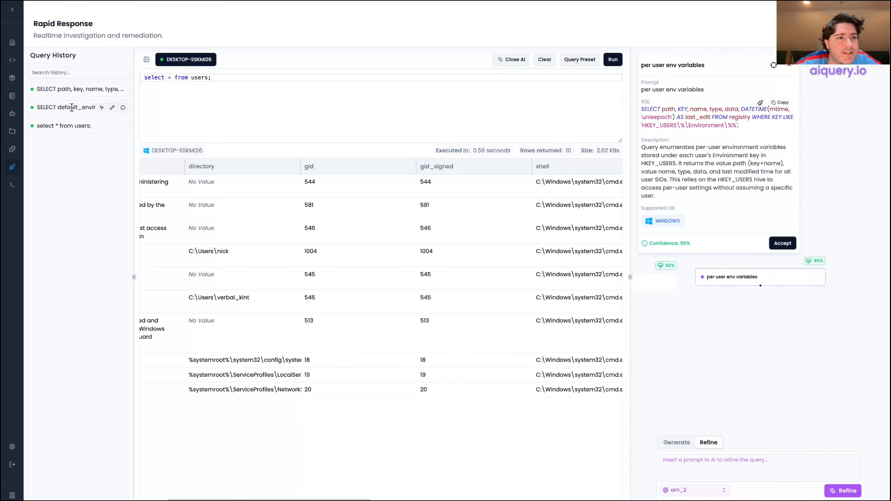
- Reload the default_environment query from the history and run it on the device EC2AMAZ-0AADDB0
{"action": "left_click", "coordinate": [101, 108]}
{"action": "left_click", "coordinate": [186, 59]}
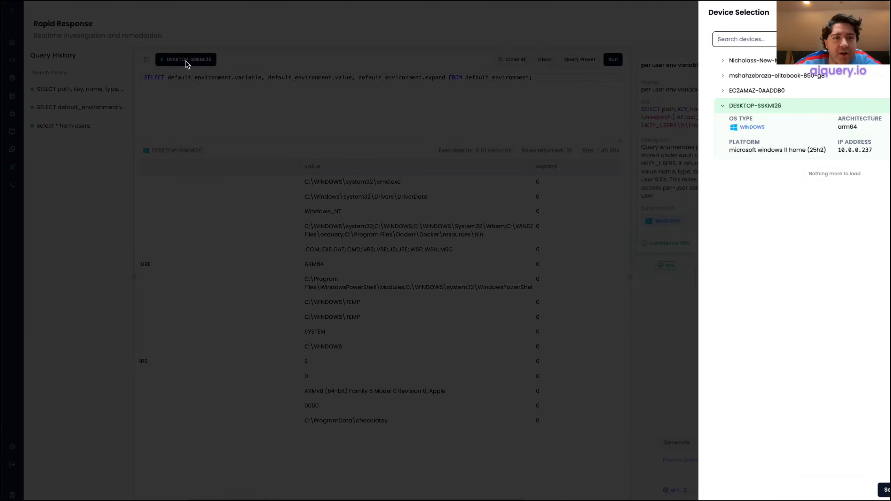
{"action": "left_click", "coordinate": [722, 91]}
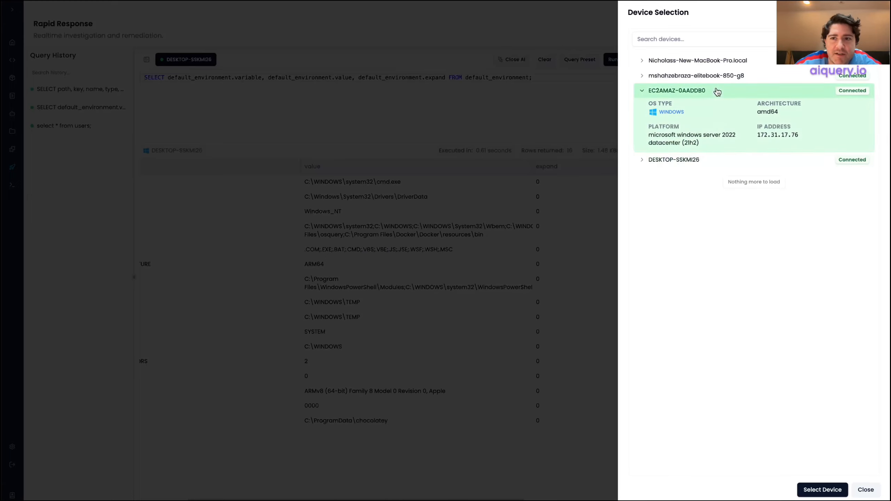
{"action": "left_click", "coordinate": [804, 490]}
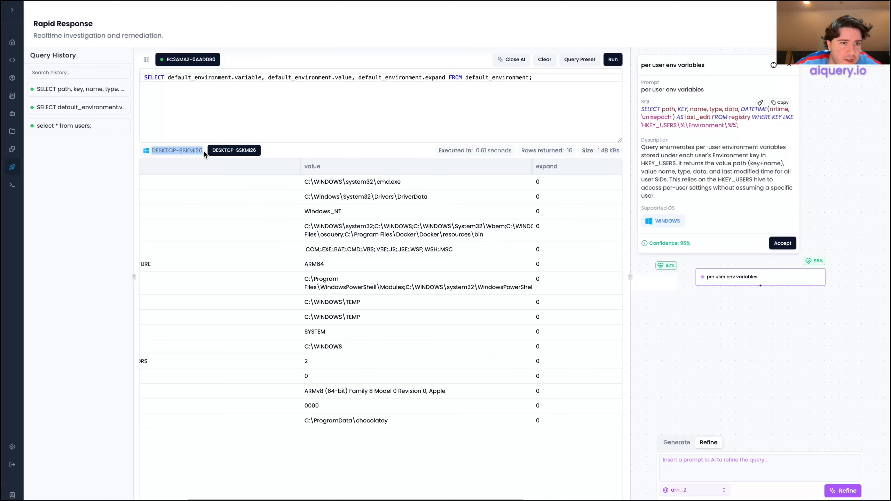
{"action": "left_click", "coordinate": [265, 119]}
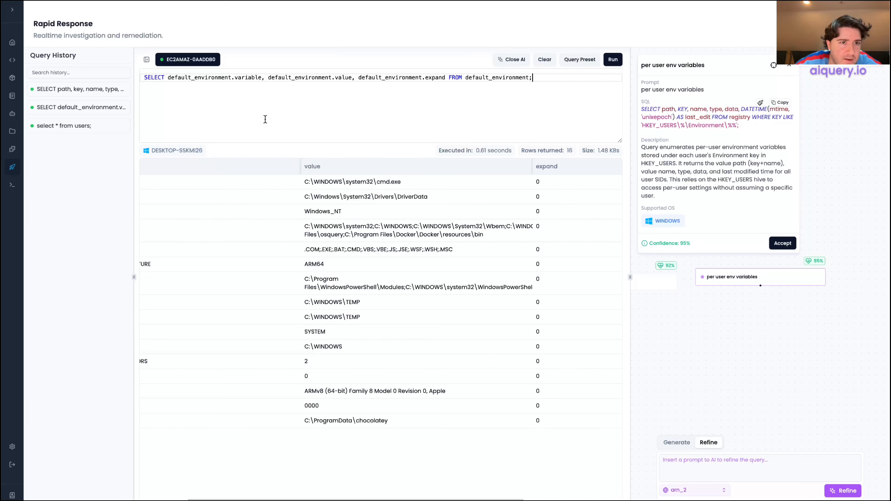
{"action": "left_click", "coordinate": [617, 64]}
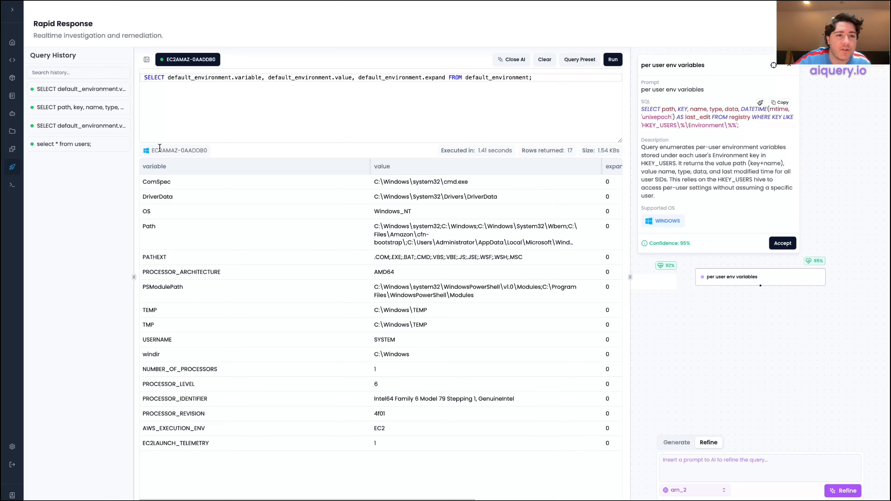
- Check the latest history entry's details and rename the per-user registry query with a custom title ending in "best query"
{"action": "mouse_move", "coordinate": [116, 93]}
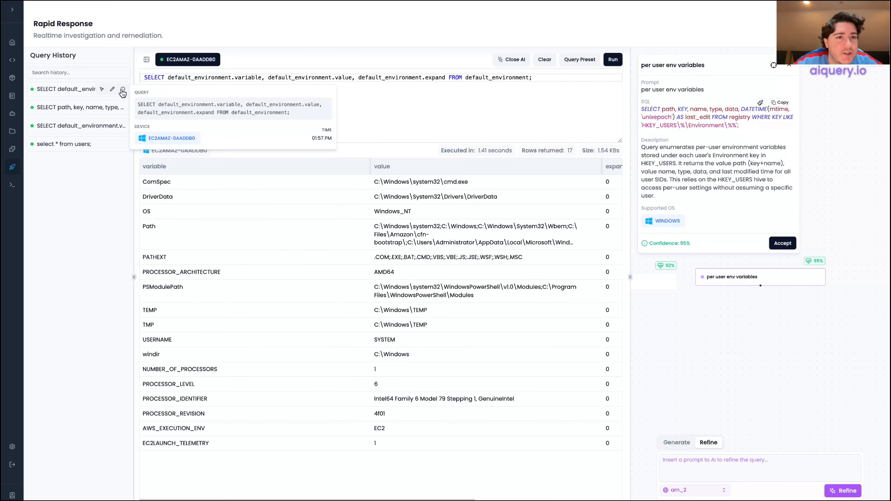
{"action": "left_click", "coordinate": [114, 109]}
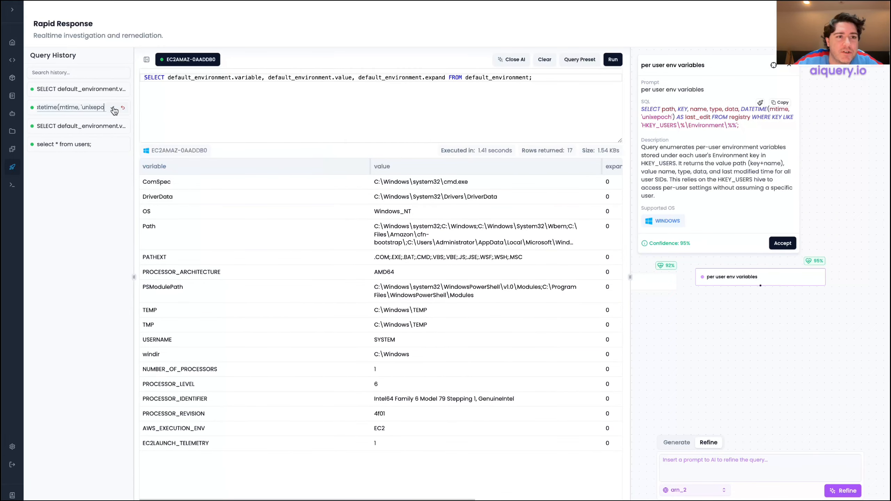
{"action": "key", "text": "ctrl+a"}
{"action": "key", "text": "BackSpace"}
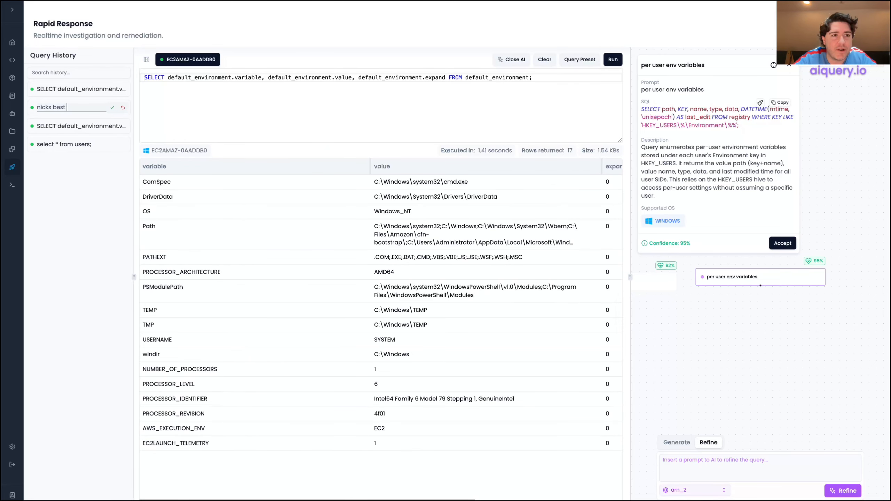
{"action": "left_click", "coordinate": [113, 107]}
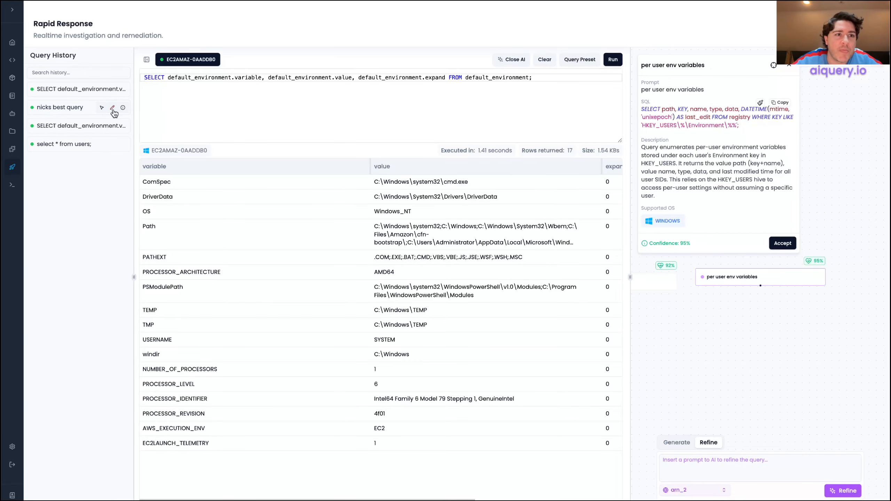